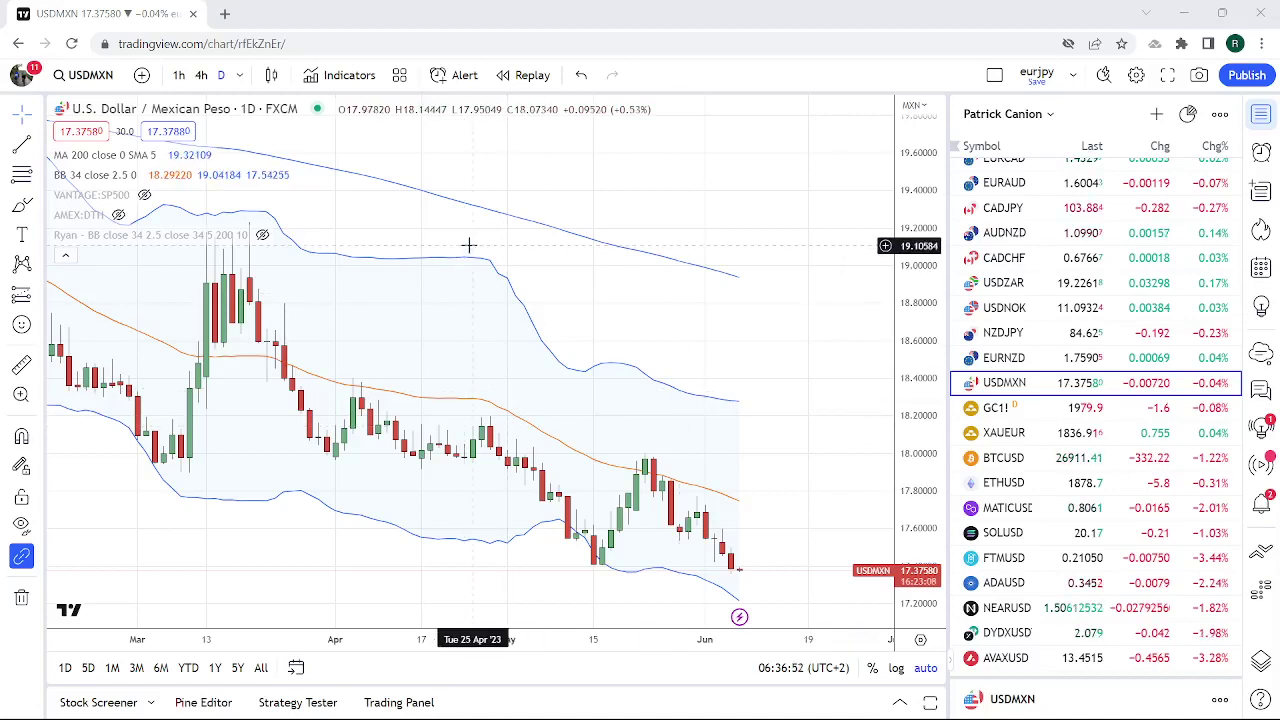
Glance at the AUDNZD pair, then load the EURAUD daily chart with its 200 SMA and Bollinger Bands.
scroll(1088, 357, "up", 5)
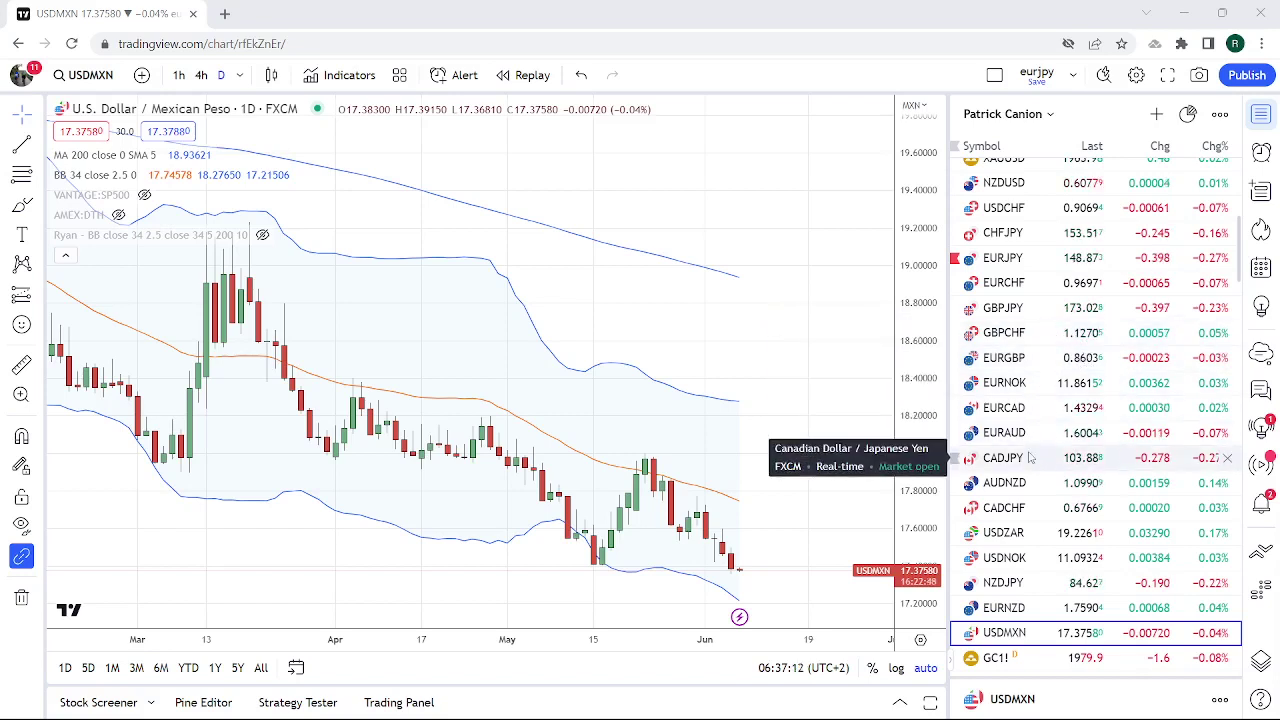
left_click(1022, 484)
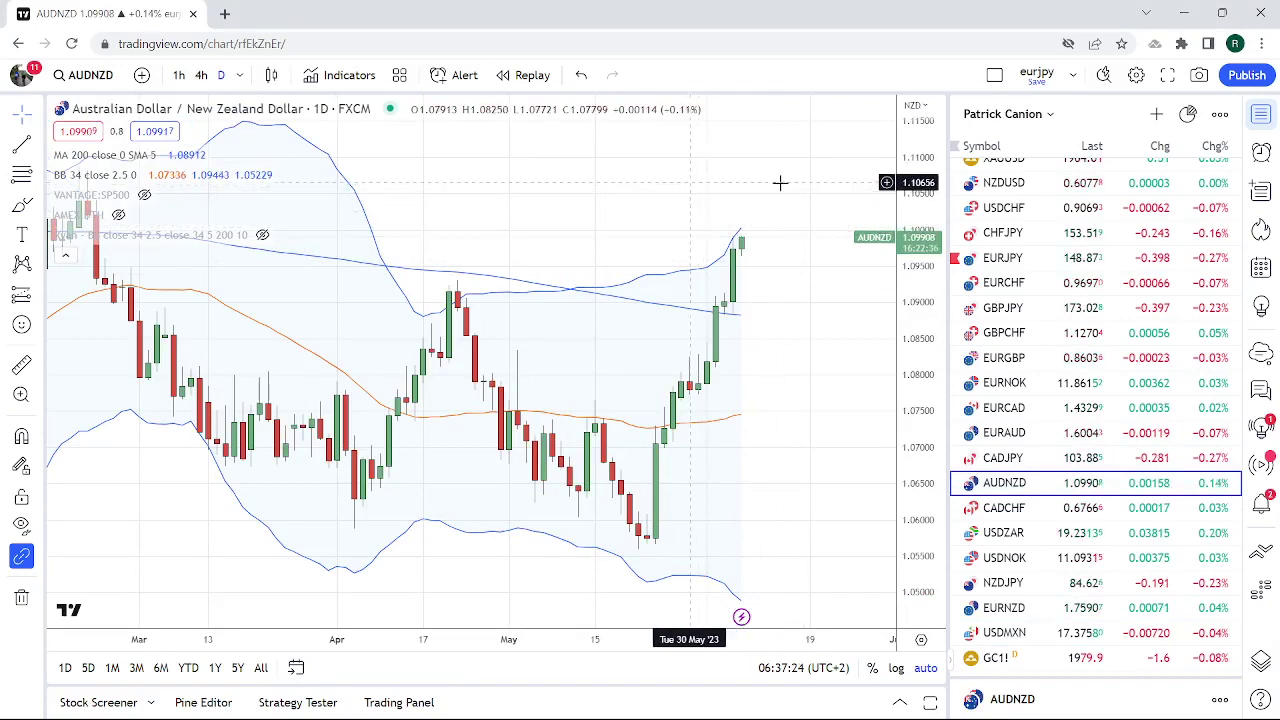
left_click(1010, 432)
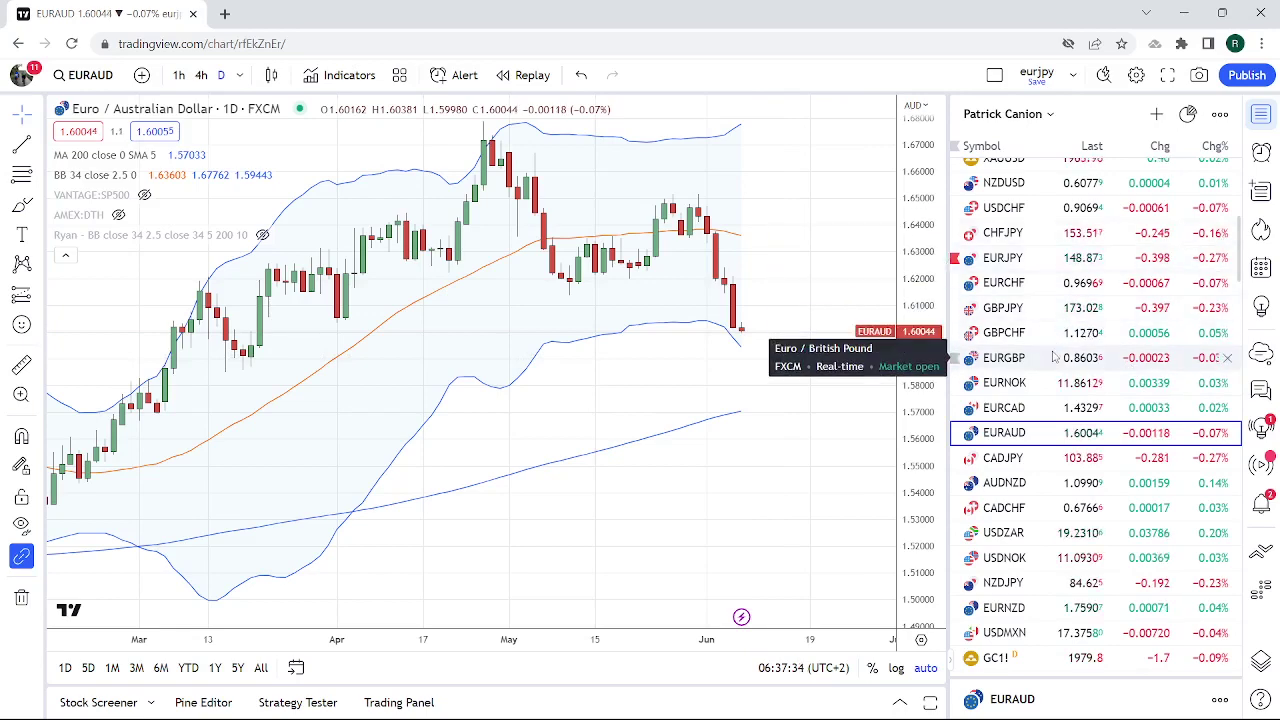
scroll(1053, 357, "up", 3)
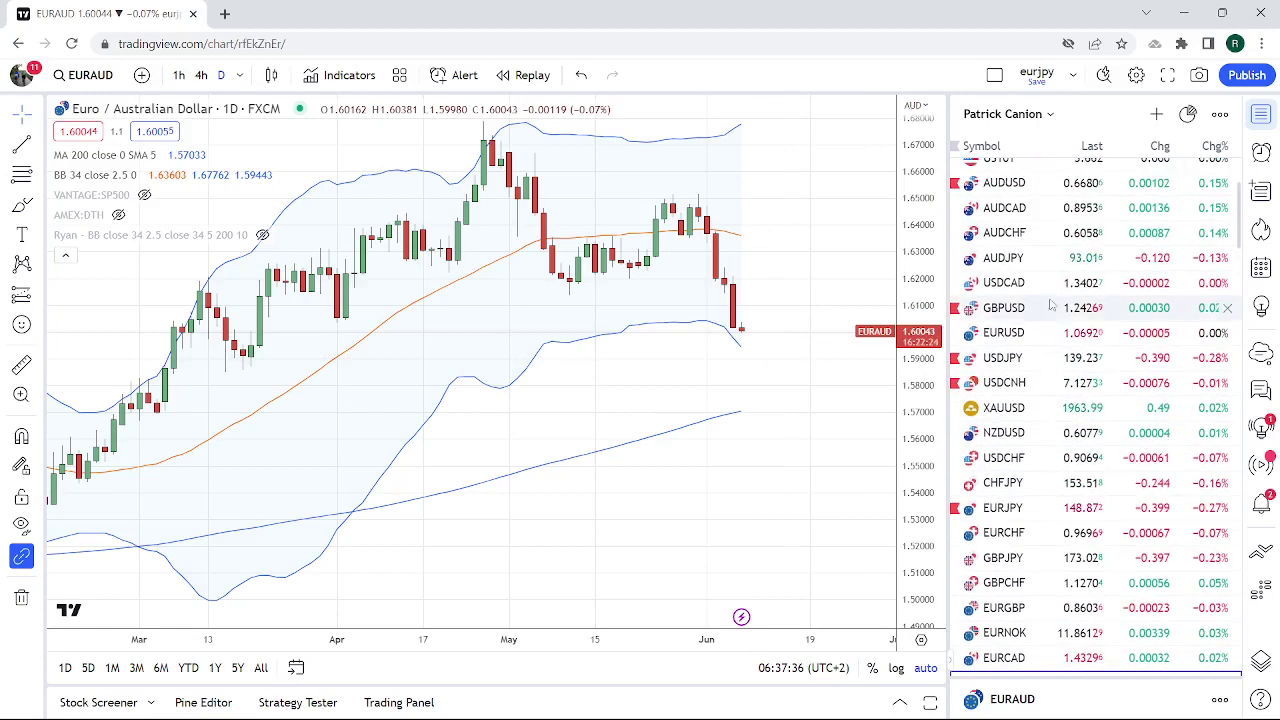
Switch from EURAUD to the AUDCHF daily chart and scroll through the watchlist.
left_click(1033, 233)
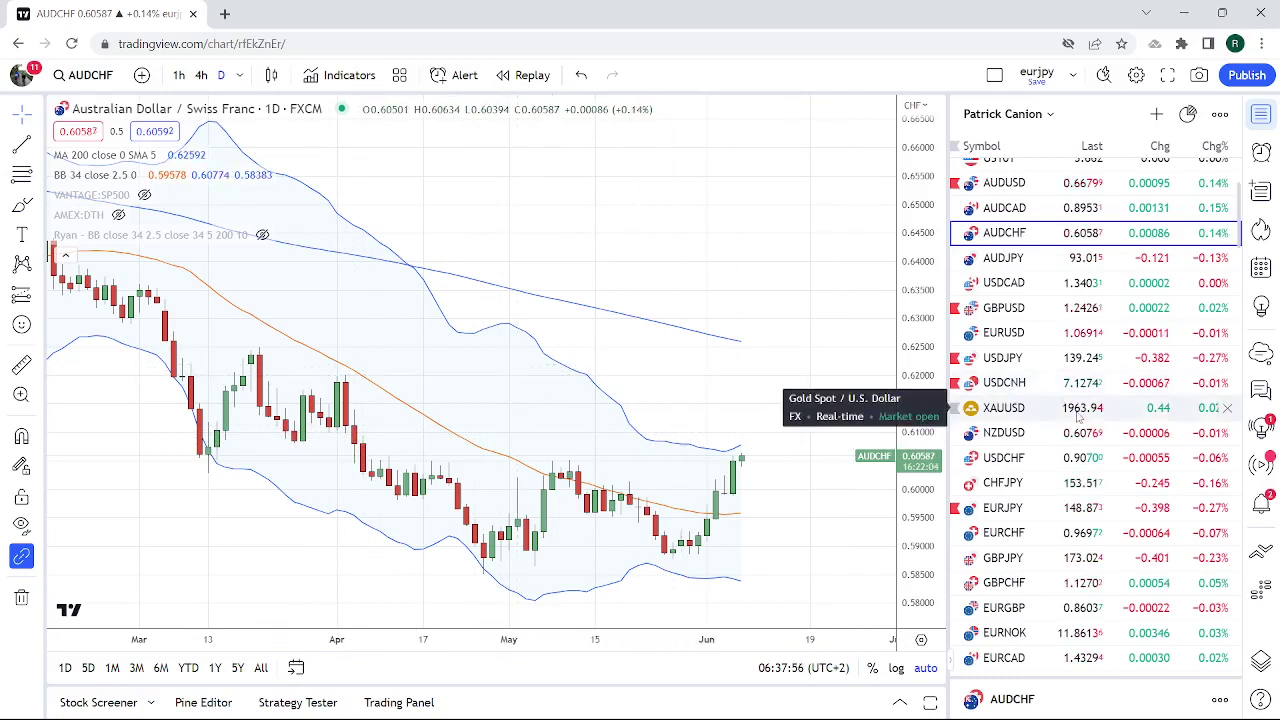
scroll(1073, 420, "down", 2)
scroll(1073, 420, "up", 3)
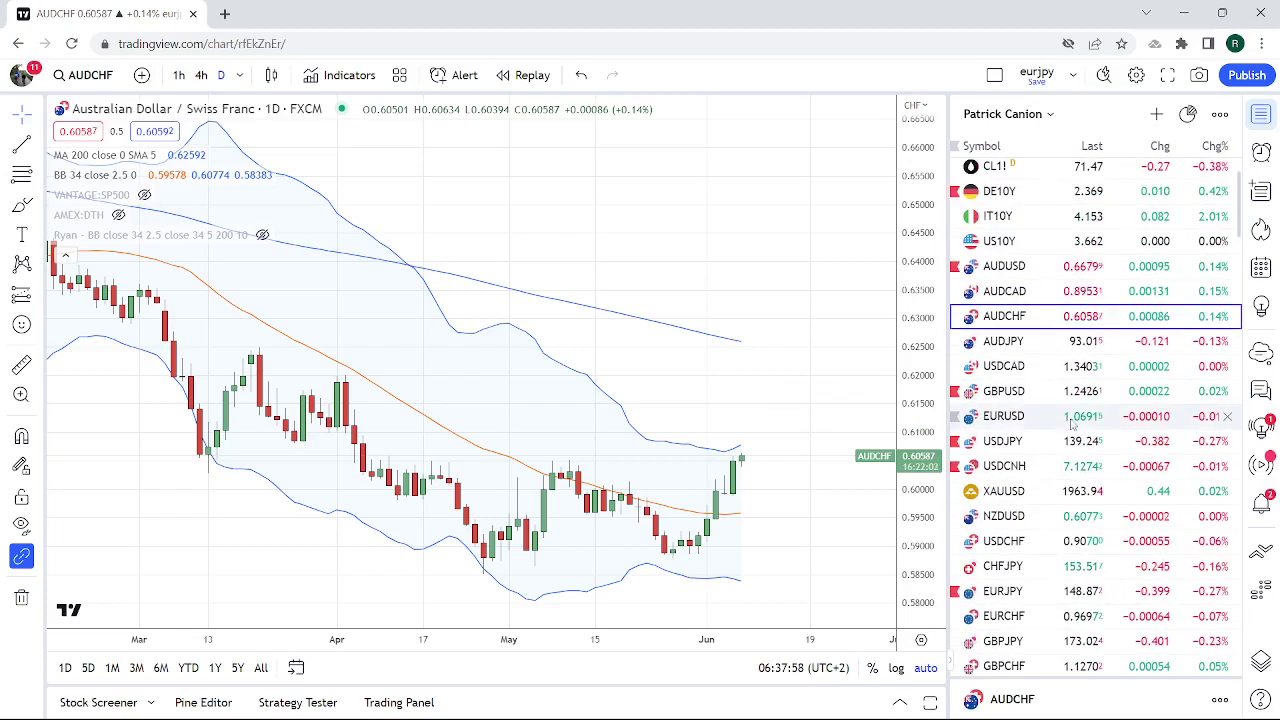
scroll(1073, 425, "up", 2)
scroll(1073, 425, "down", 1)
scroll(1073, 425, "down", 1)
scroll(1073, 425, "down", 1)
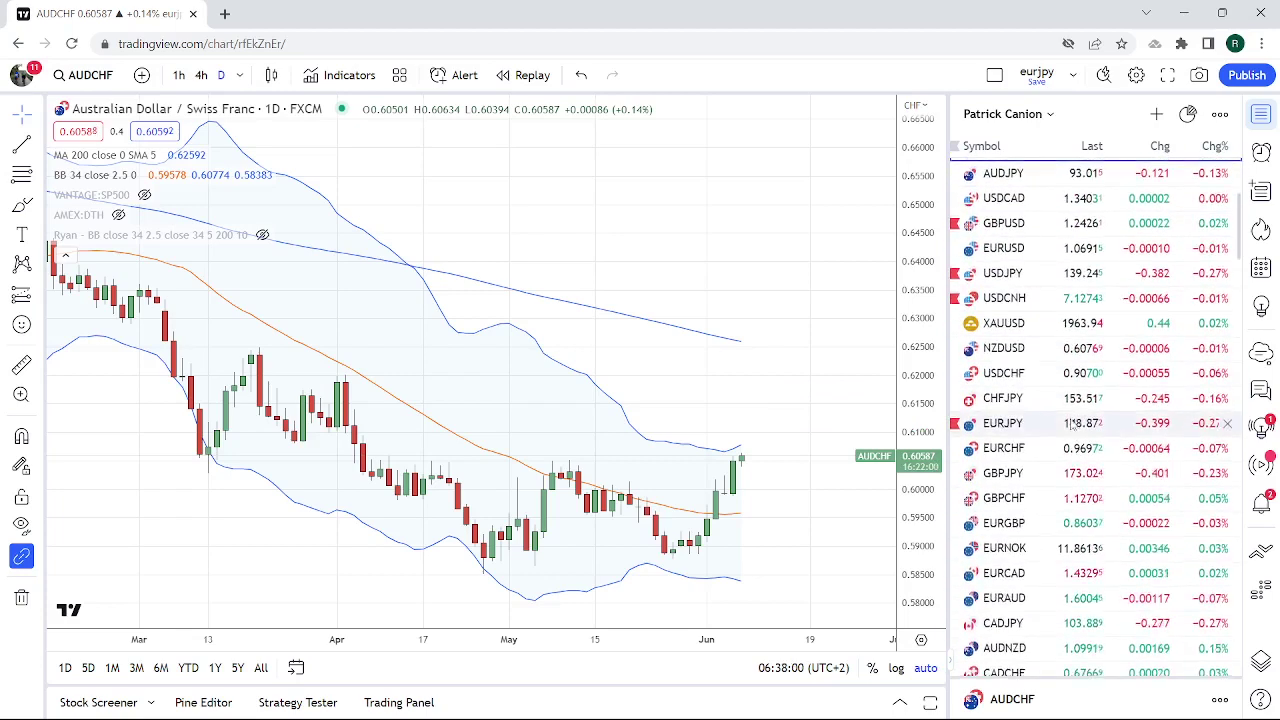
scroll(1073, 425, "down", 1)
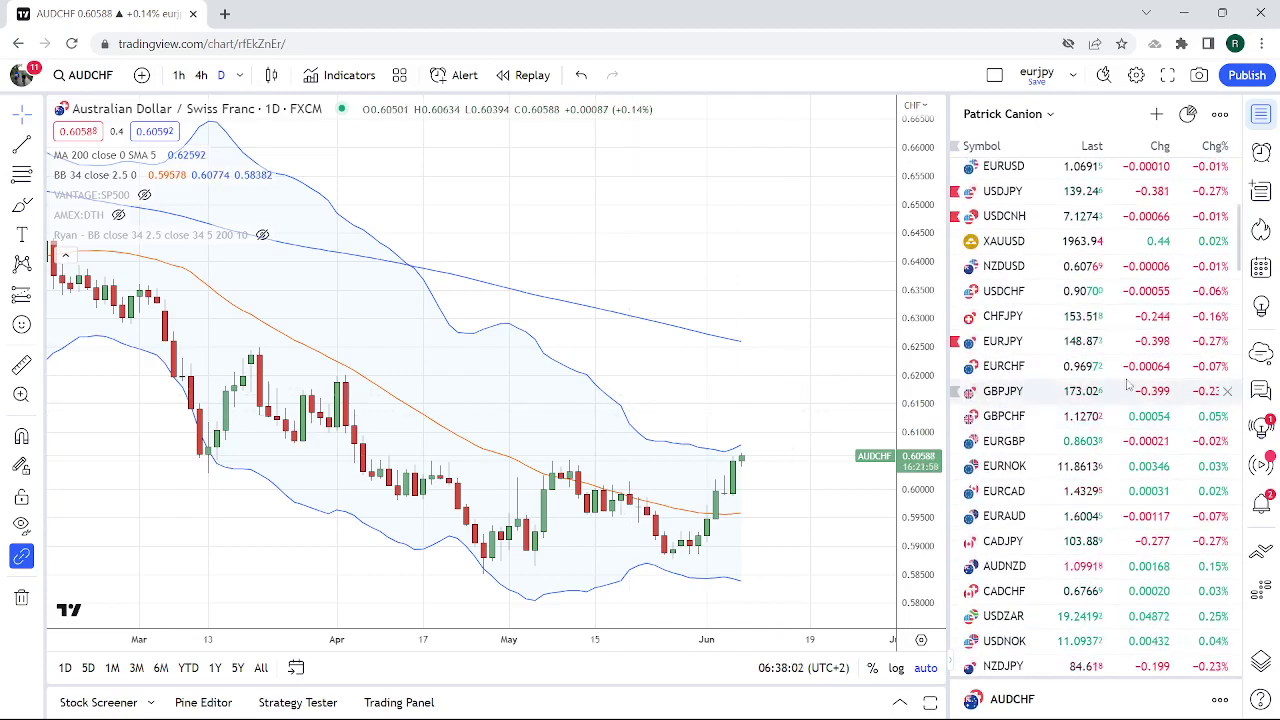
Step through the EURUSD and USDJPY daily charts, ending on EURJPY.
left_click(1005, 168)
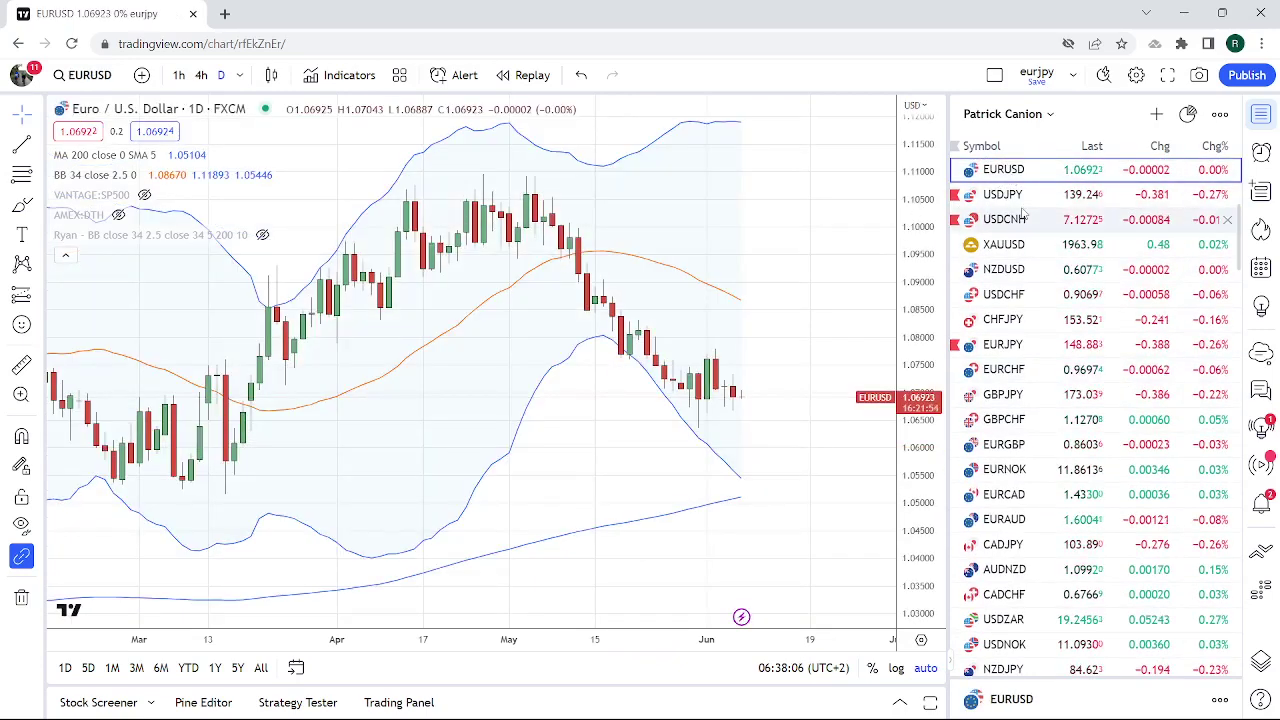
left_click(1012, 195)
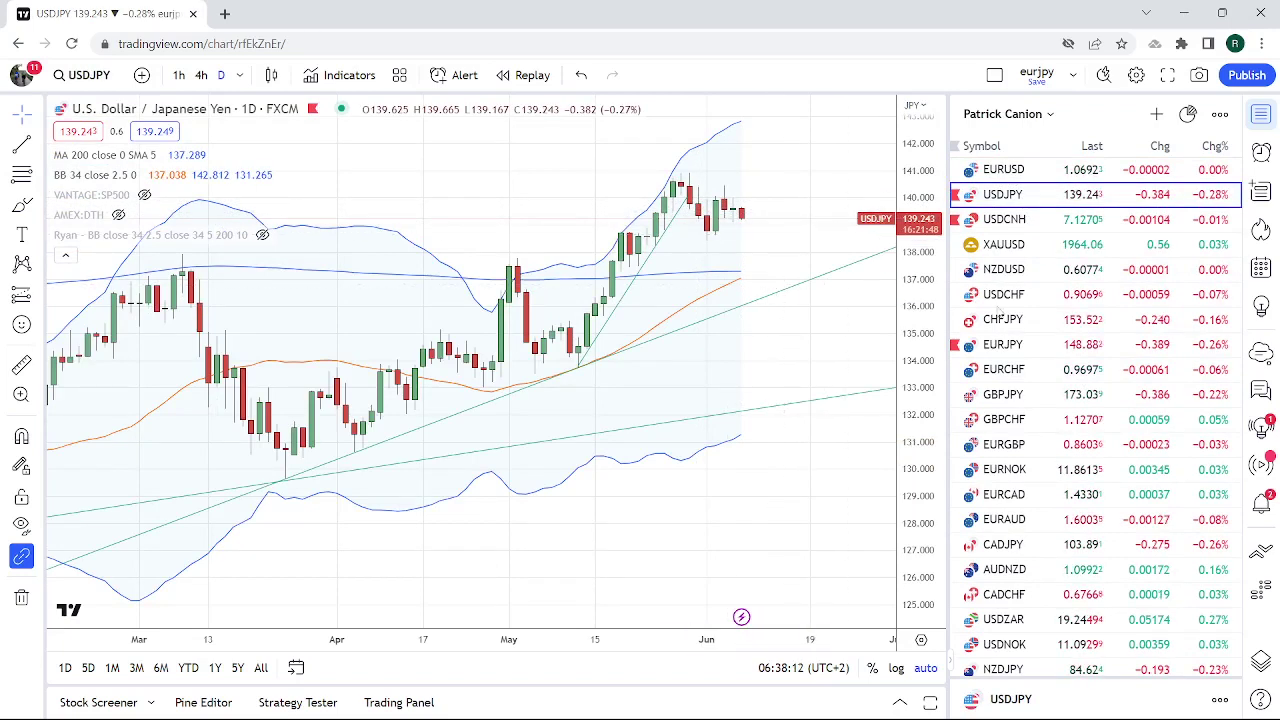
left_click(1018, 343)
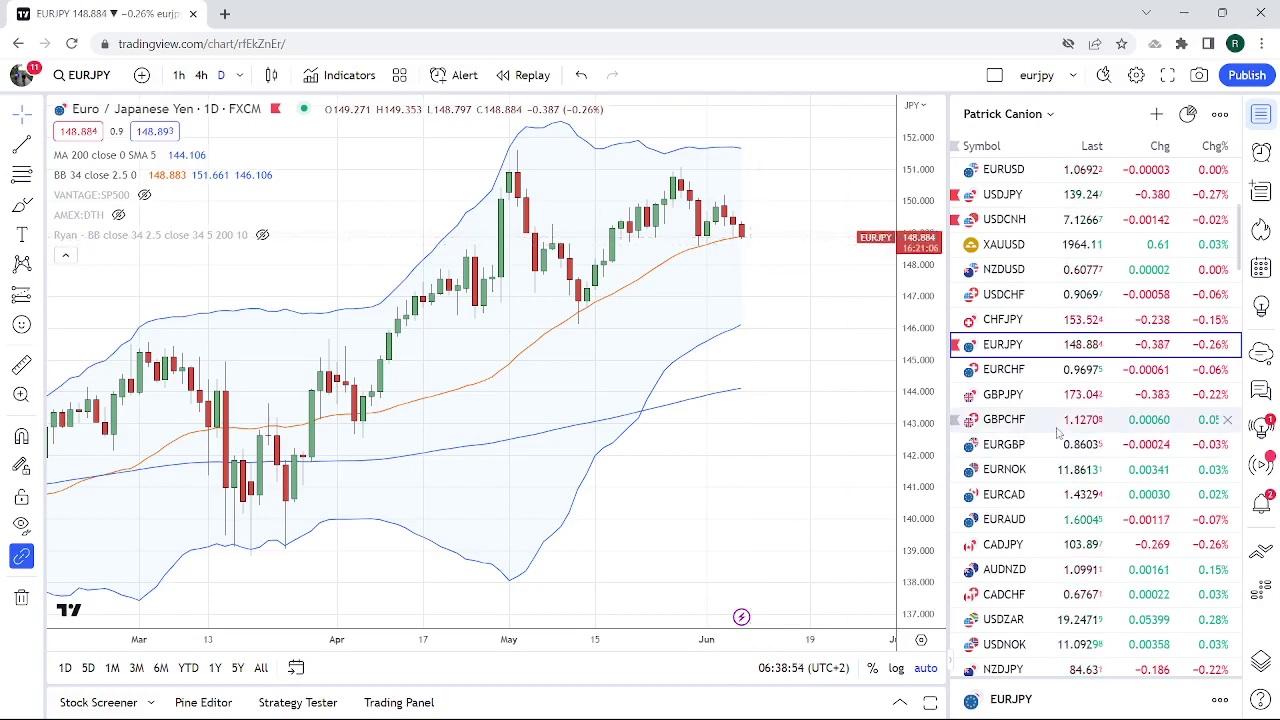
scroll(1057, 432, "down", 1)
scroll(1057, 432, "up", 1)
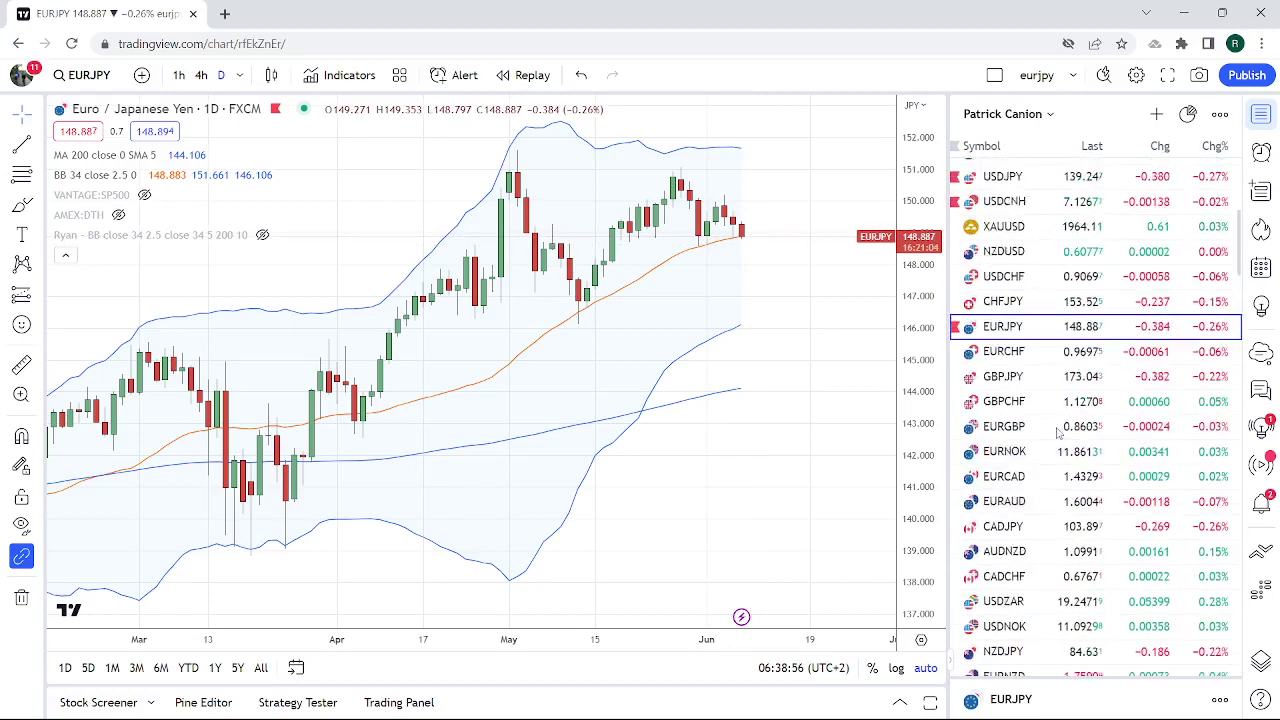
scroll(1057, 432, "up", 2)
Glance at AUDCAD, then open the USDCAD daily chart showing its two green trendlines.
left_click(1018, 214)
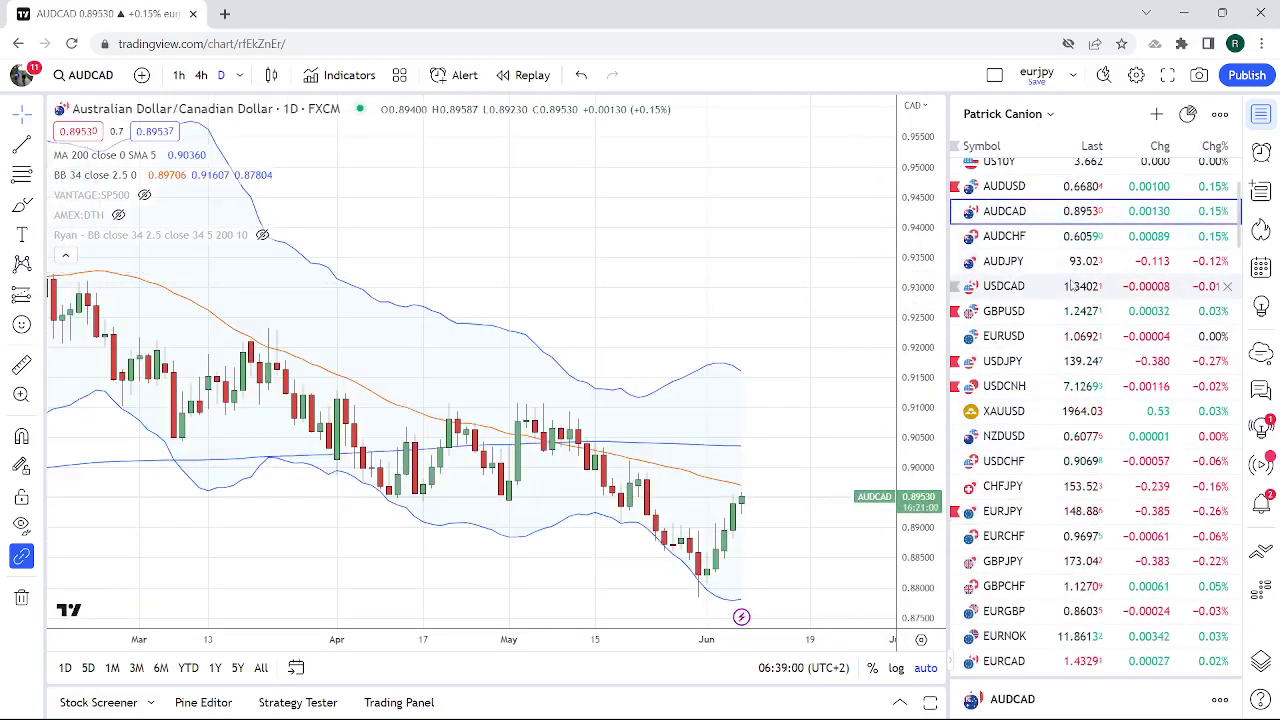
scroll(1070, 287, "down", 1)
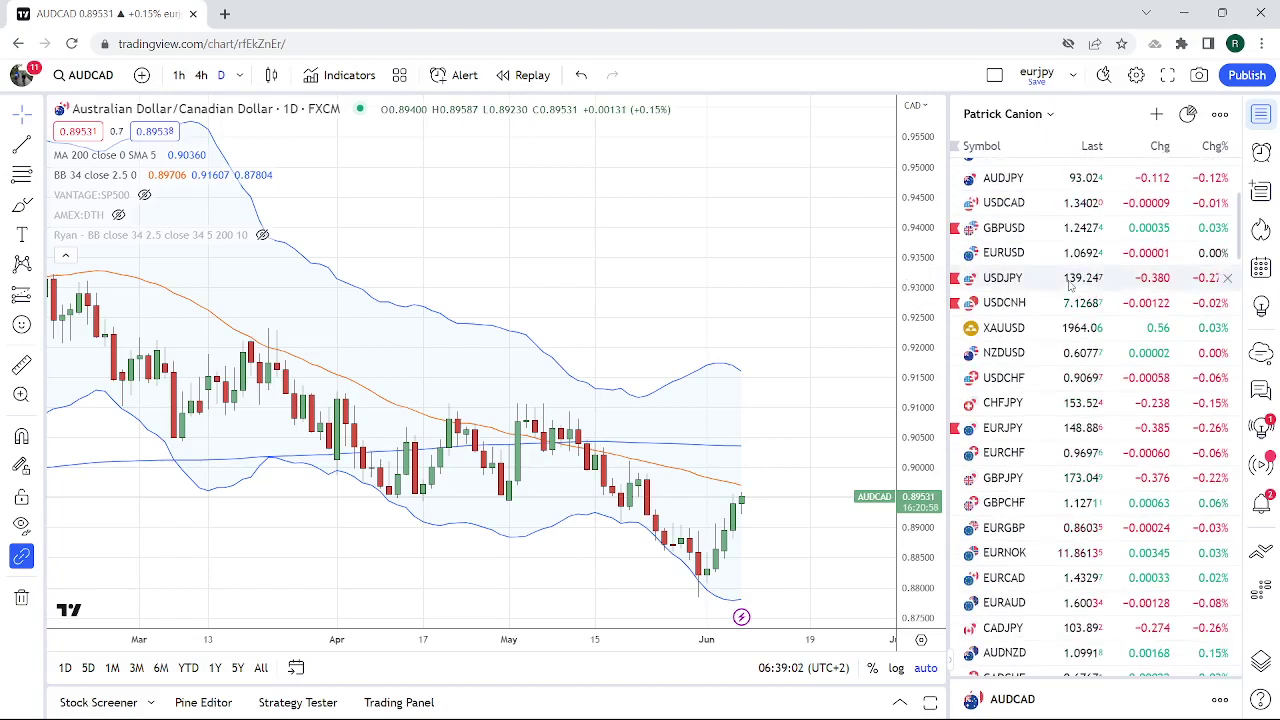
left_click(1022, 208)
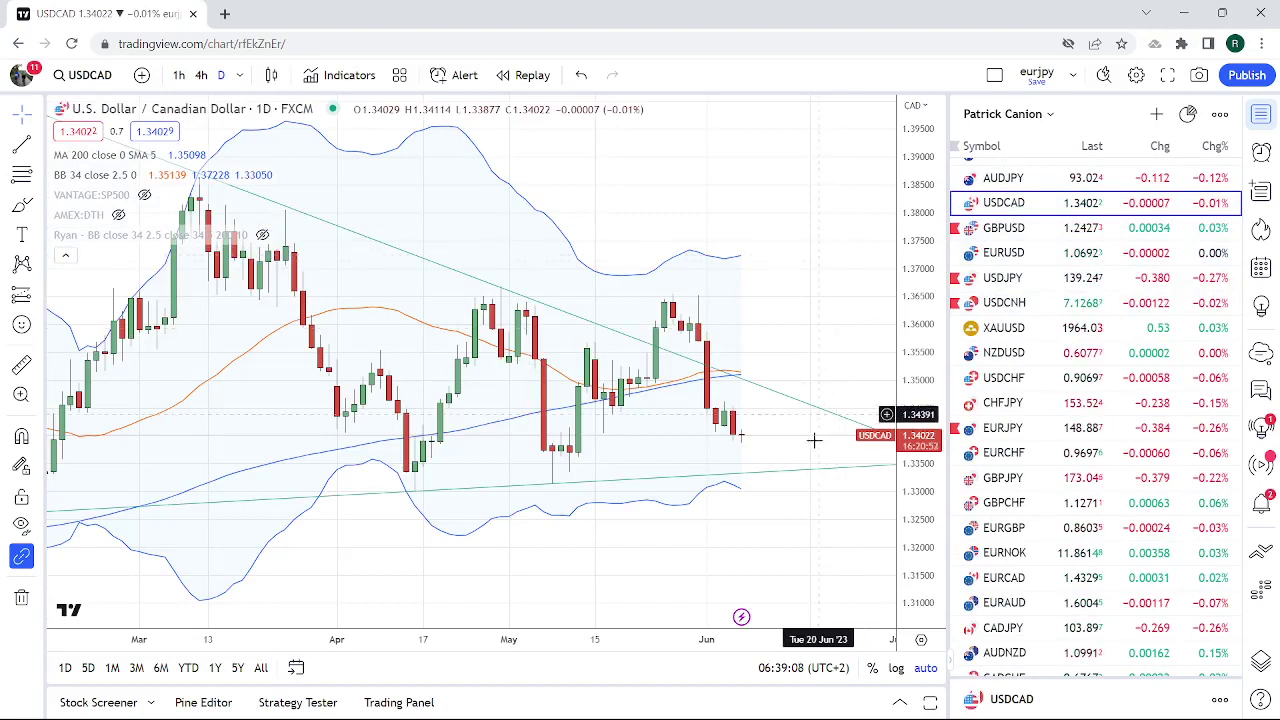
mouse_move(1110, 352)
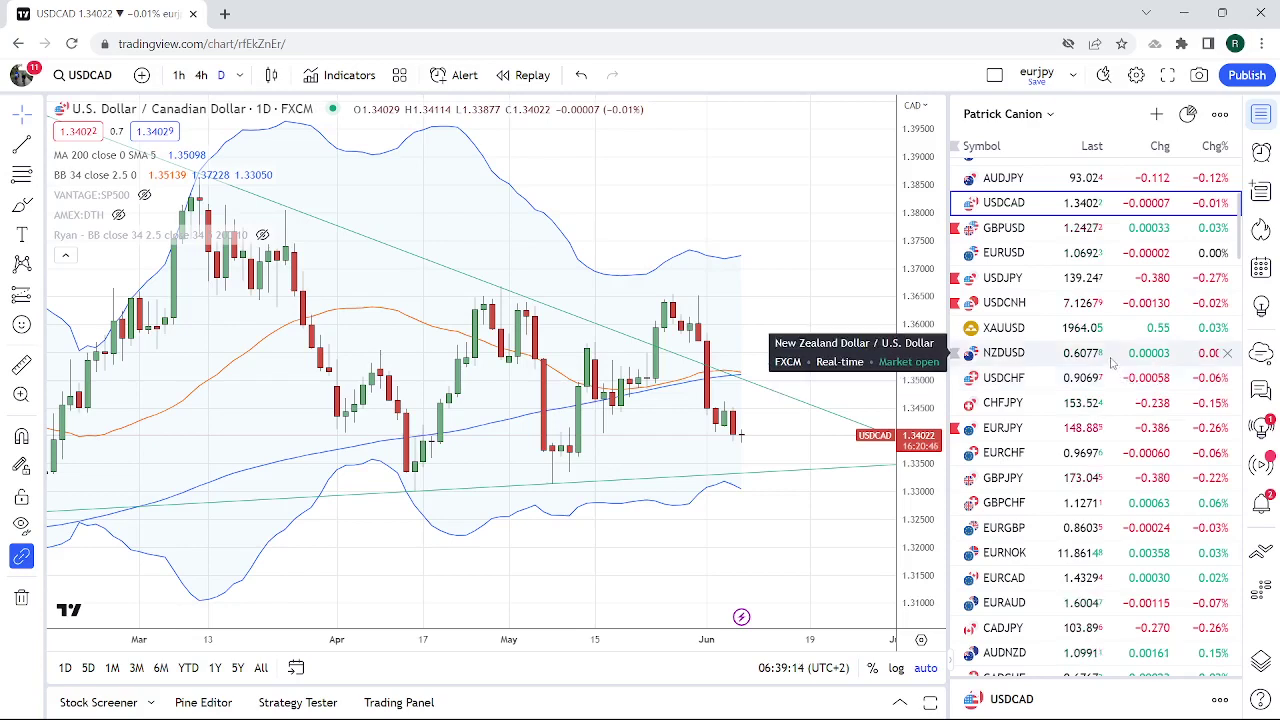
scroll(1120, 376, "down", 2)
scroll(1113, 374, "down", 2)
mouse_move(1095, 527)
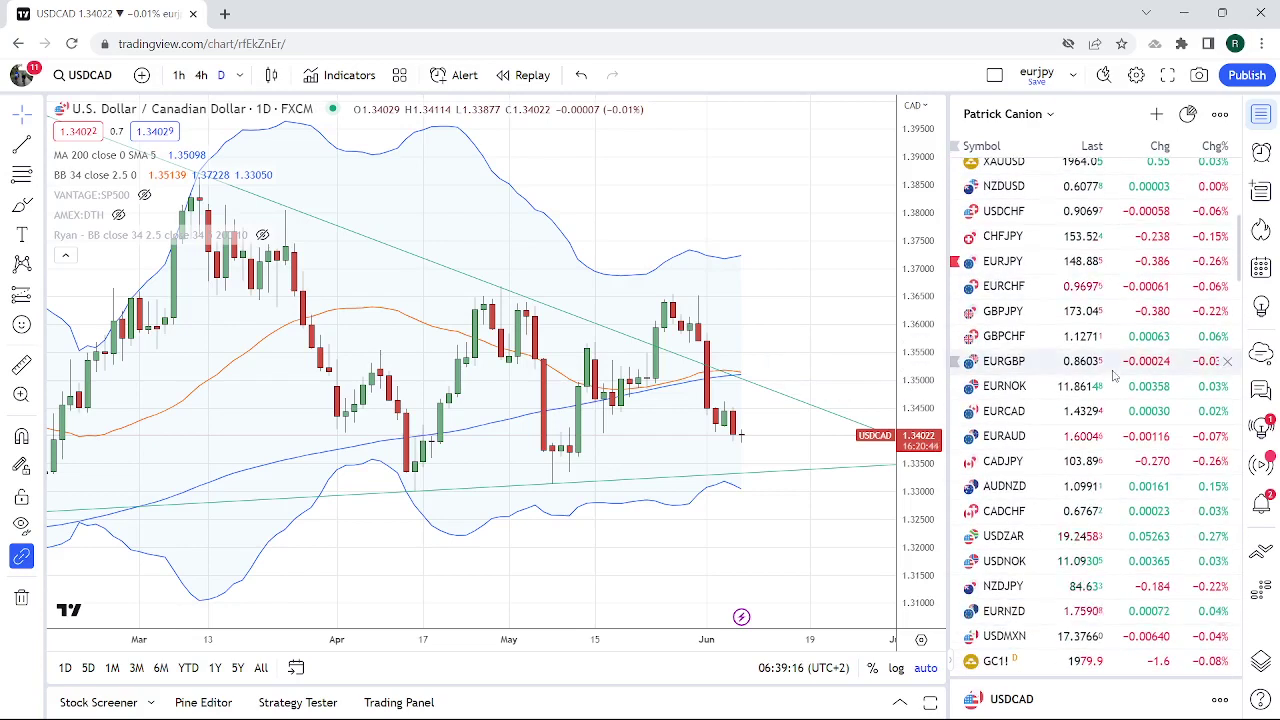
scroll(1113, 374, "down", 2)
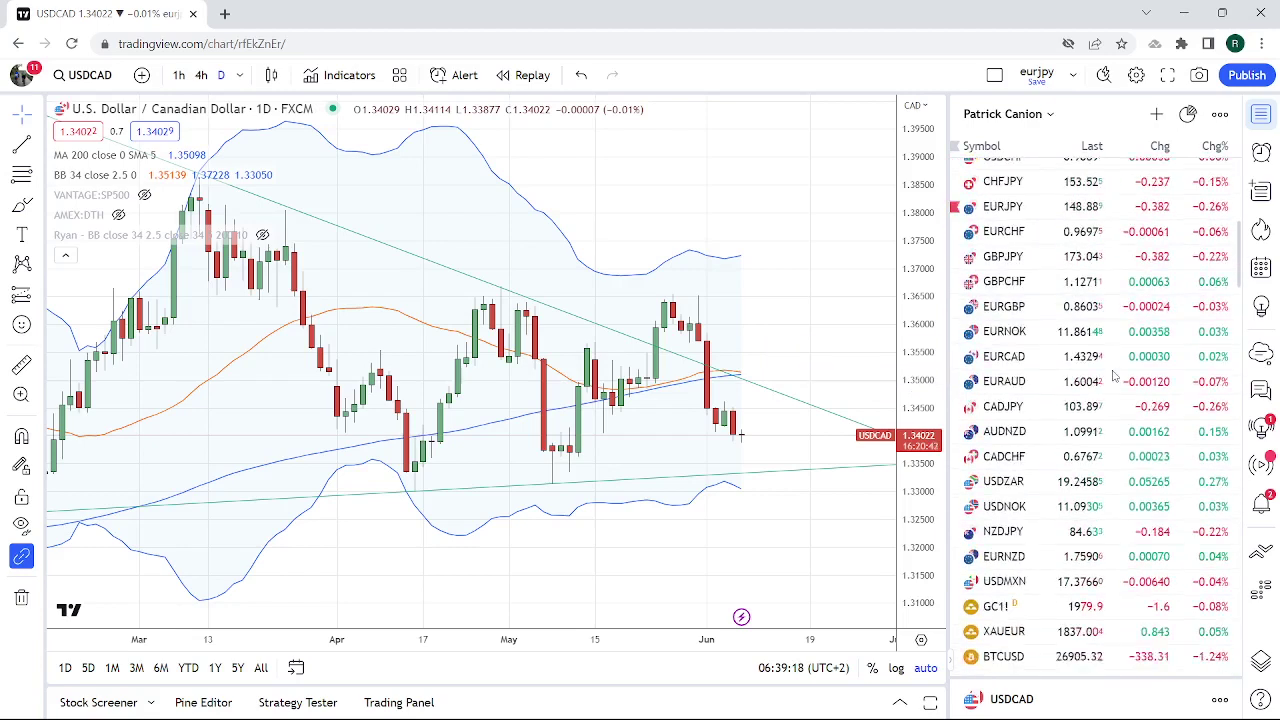
scroll(1115, 376, "down", 2)
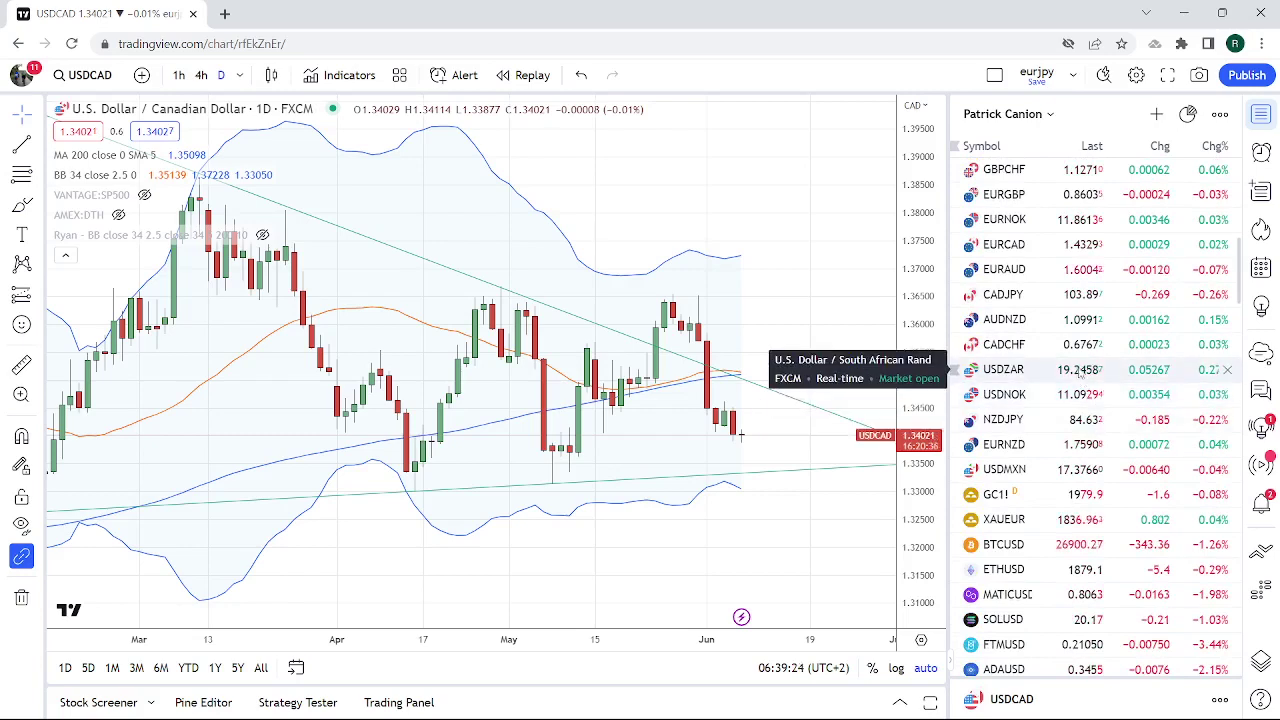
scroll(1130, 407, "up", 3)
scroll(1130, 410, "up", 3)
scroll(1131, 415, "up", 4)
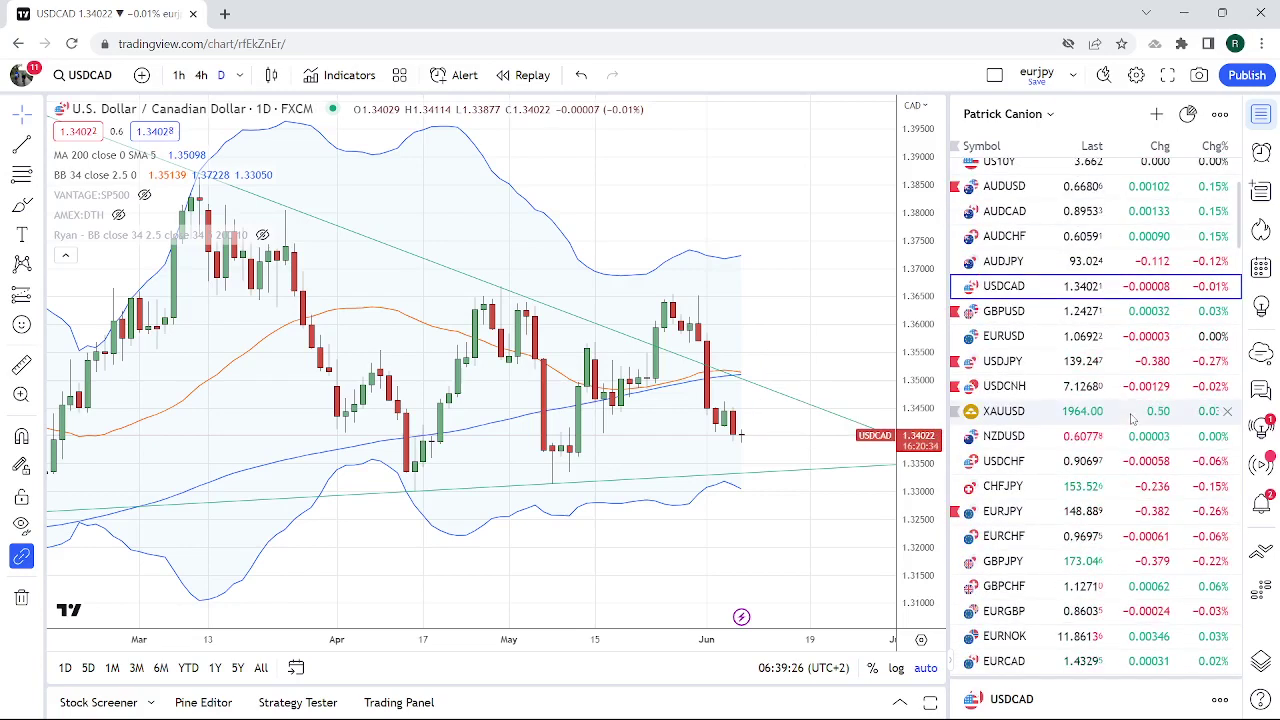
scroll(1132, 420, "down", 2)
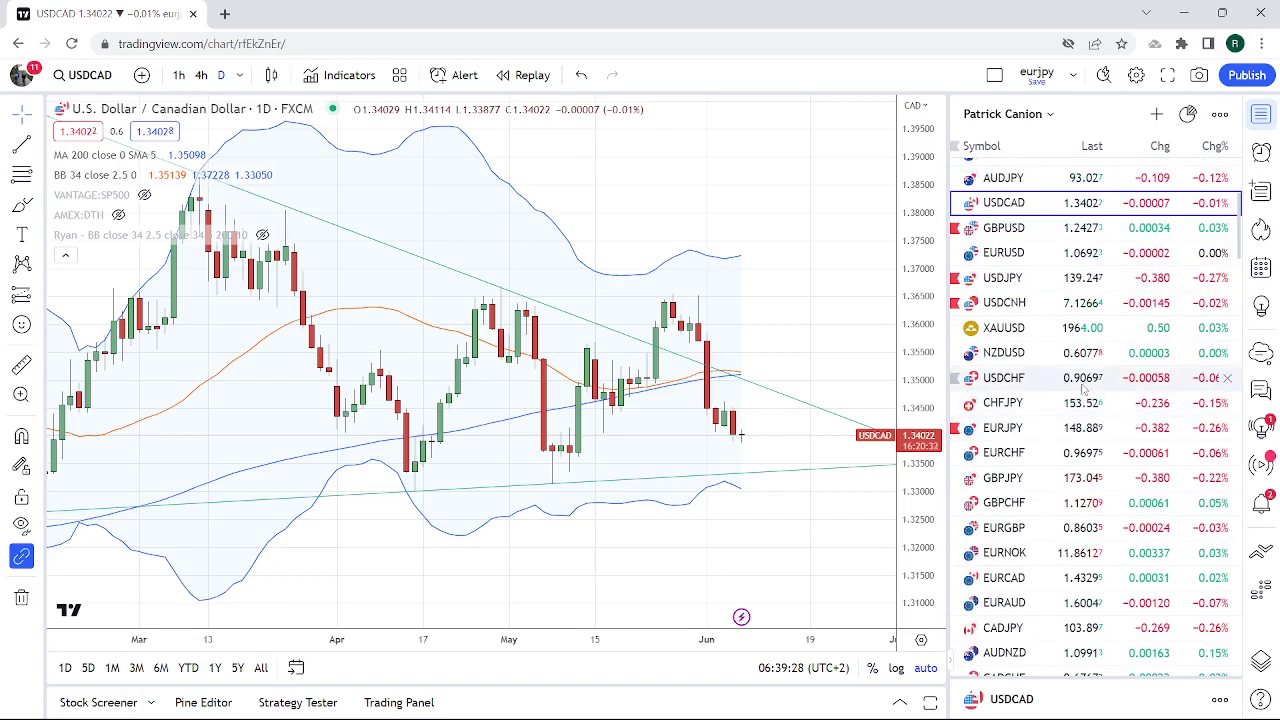
mouse_move(1090, 461)
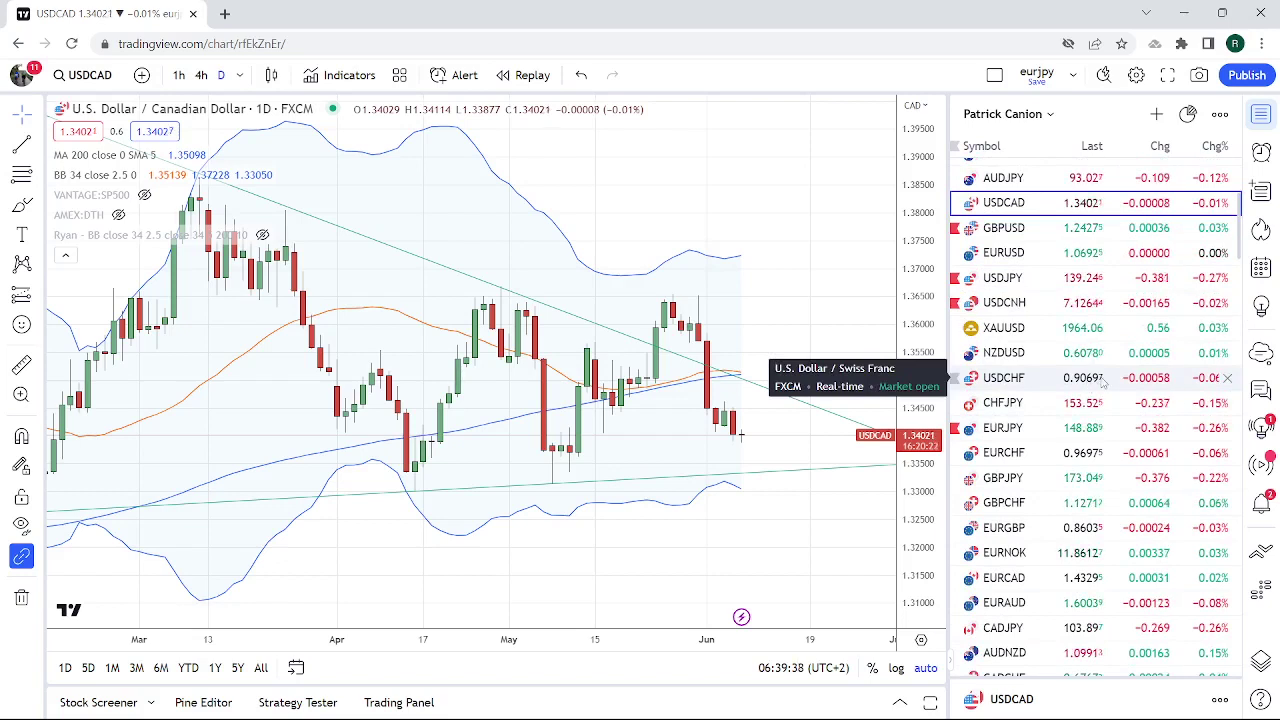
scroll(1096, 400, "down", 2)
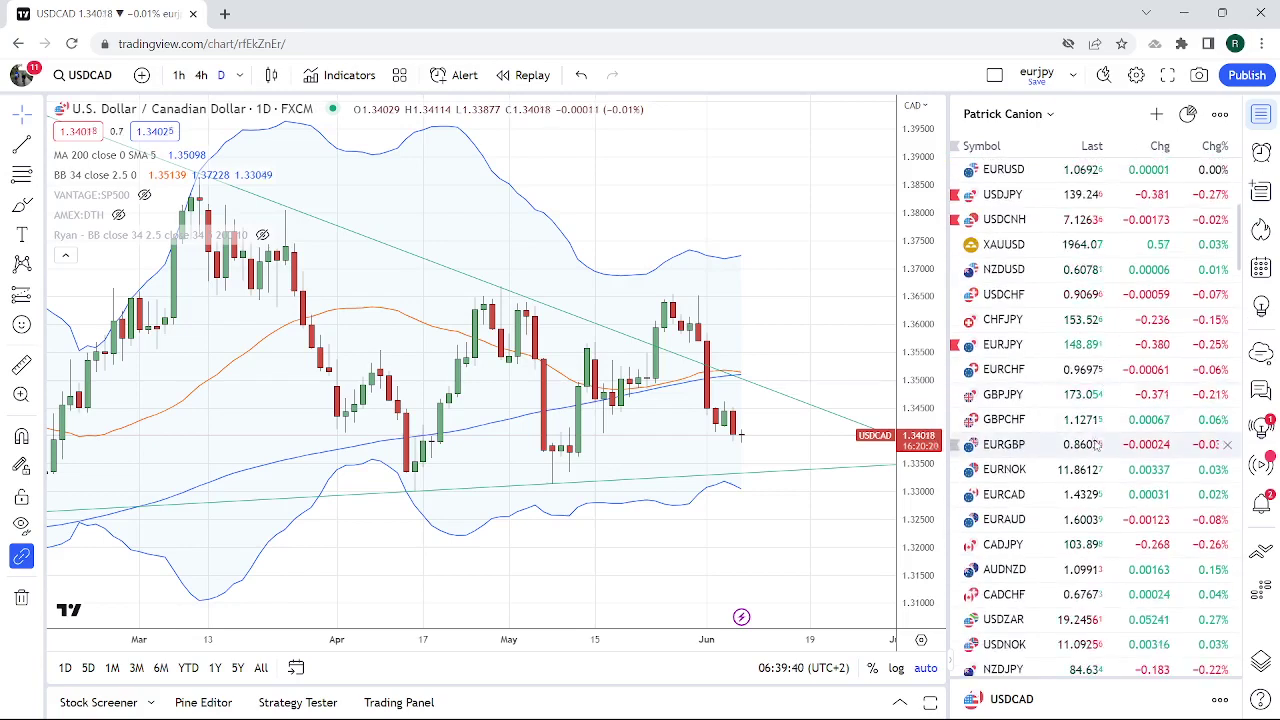
scroll(1096, 440, "up", 2)
scroll(1096, 430, "up", 2)
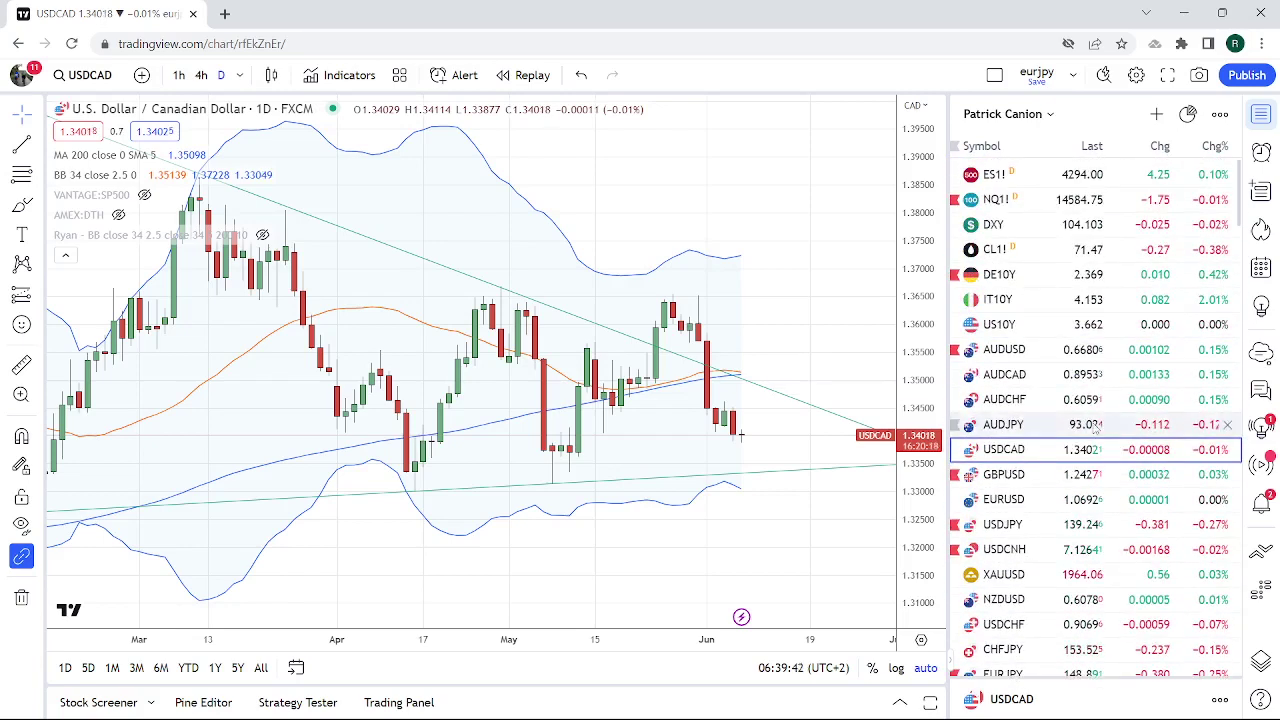
scroll(1097, 424, "down", 1)
scroll(1097, 426, "down", 1)
scroll(1096, 428, "down", 1)
scroll(1095, 430, "down", 2)
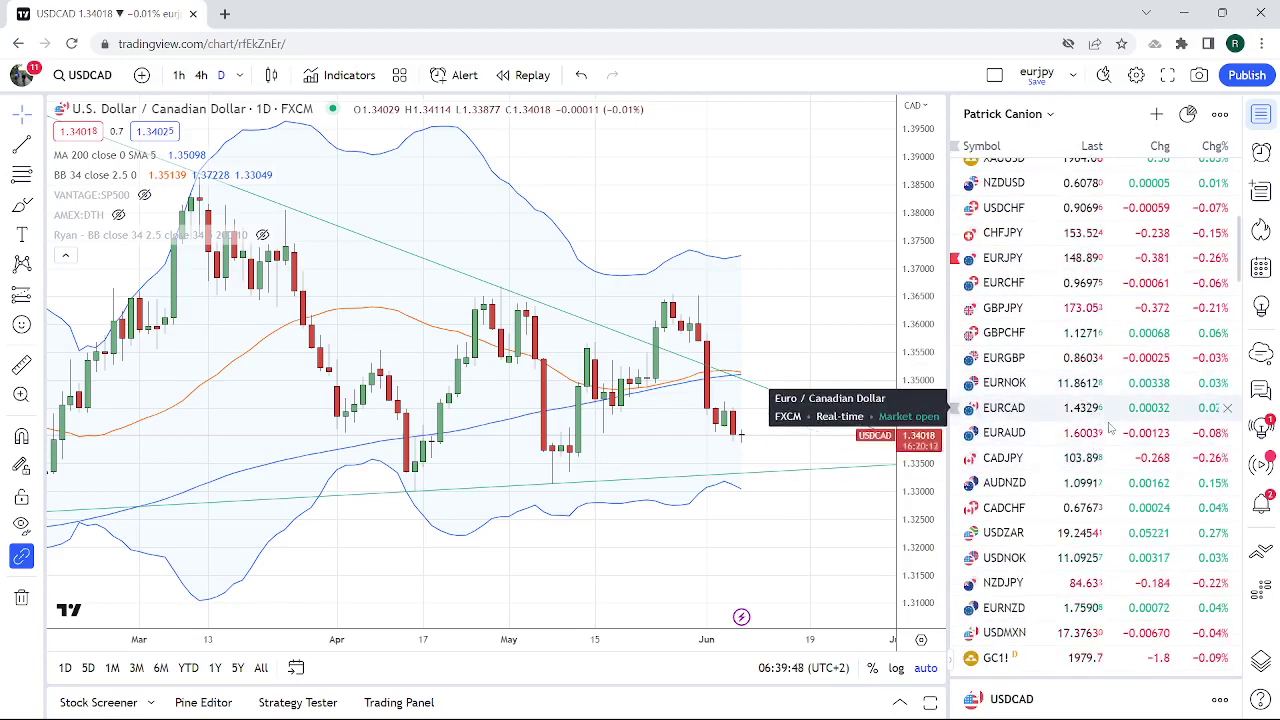
scroll(1110, 432, "down", 1)
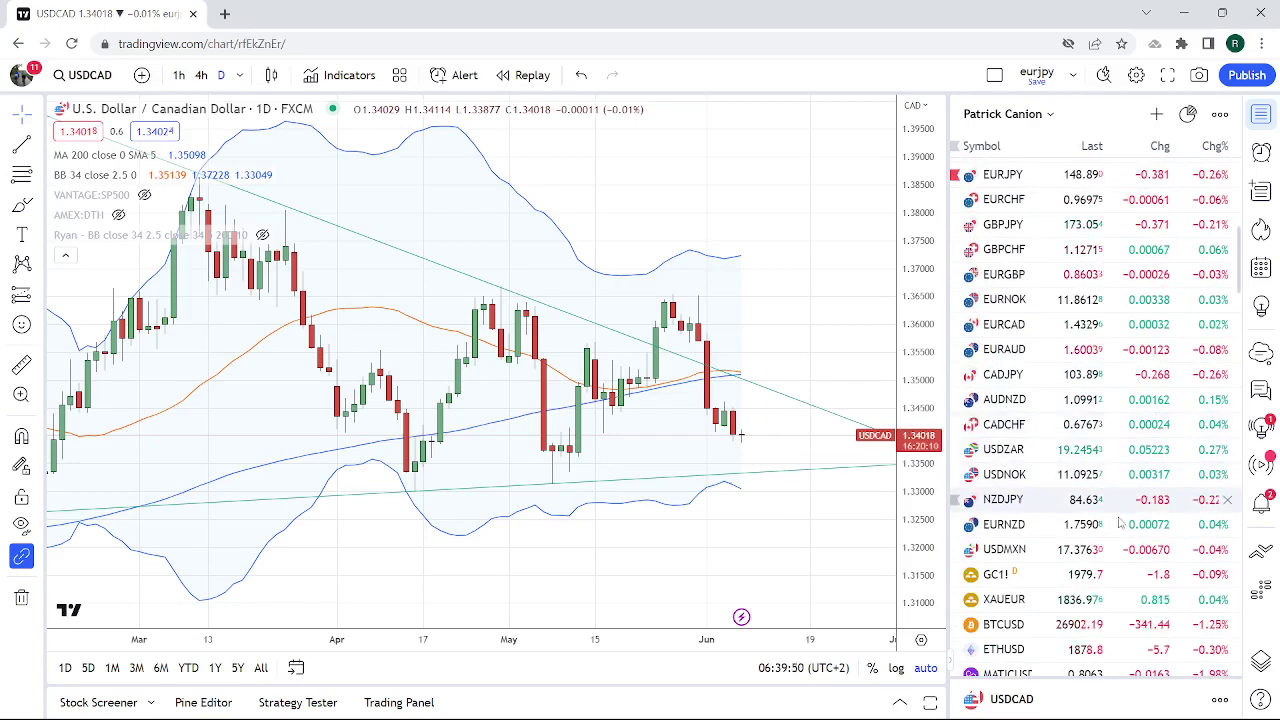
scroll(1117, 530, "up", 2)
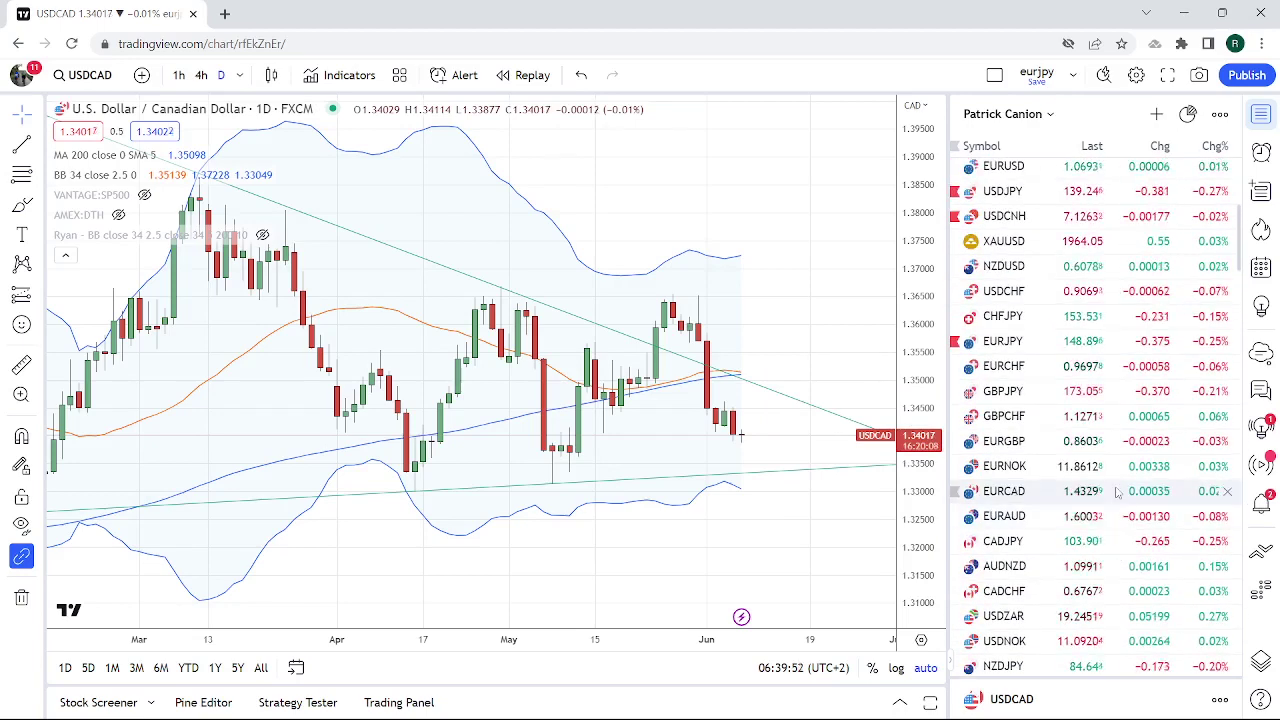
scroll(1117, 490, "up", 2)
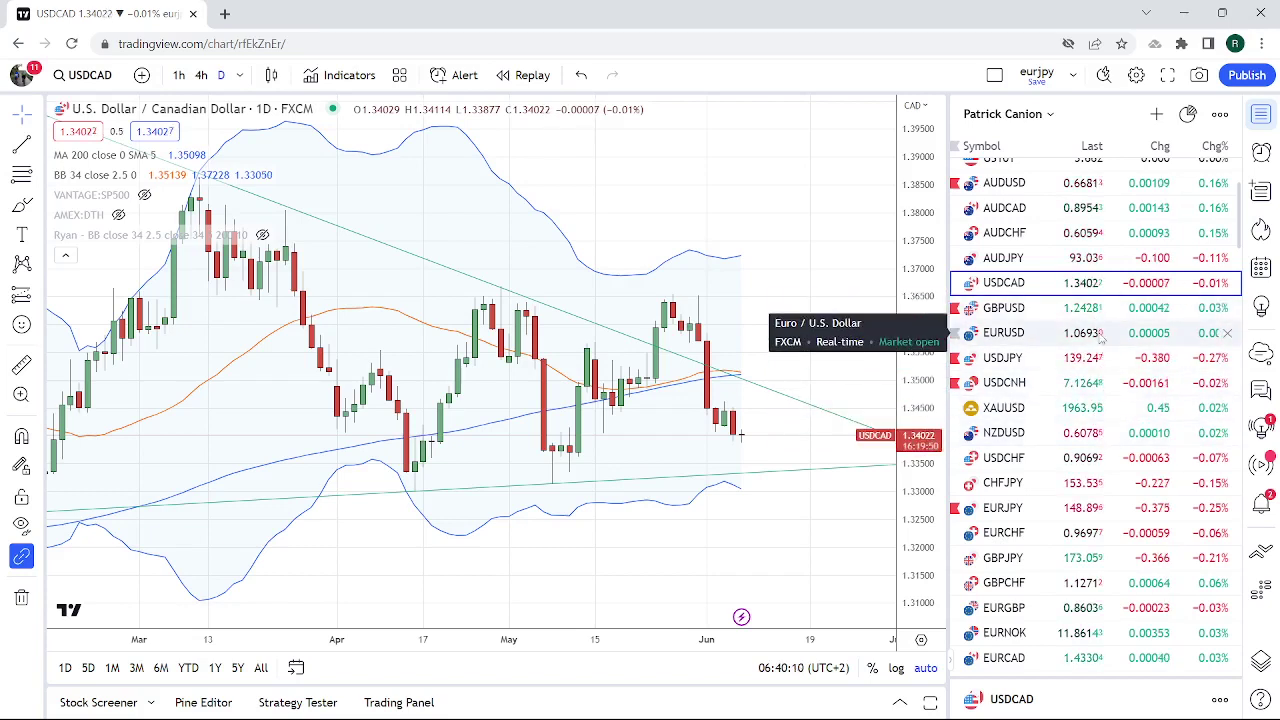
scroll(1106, 400, "up", 3)
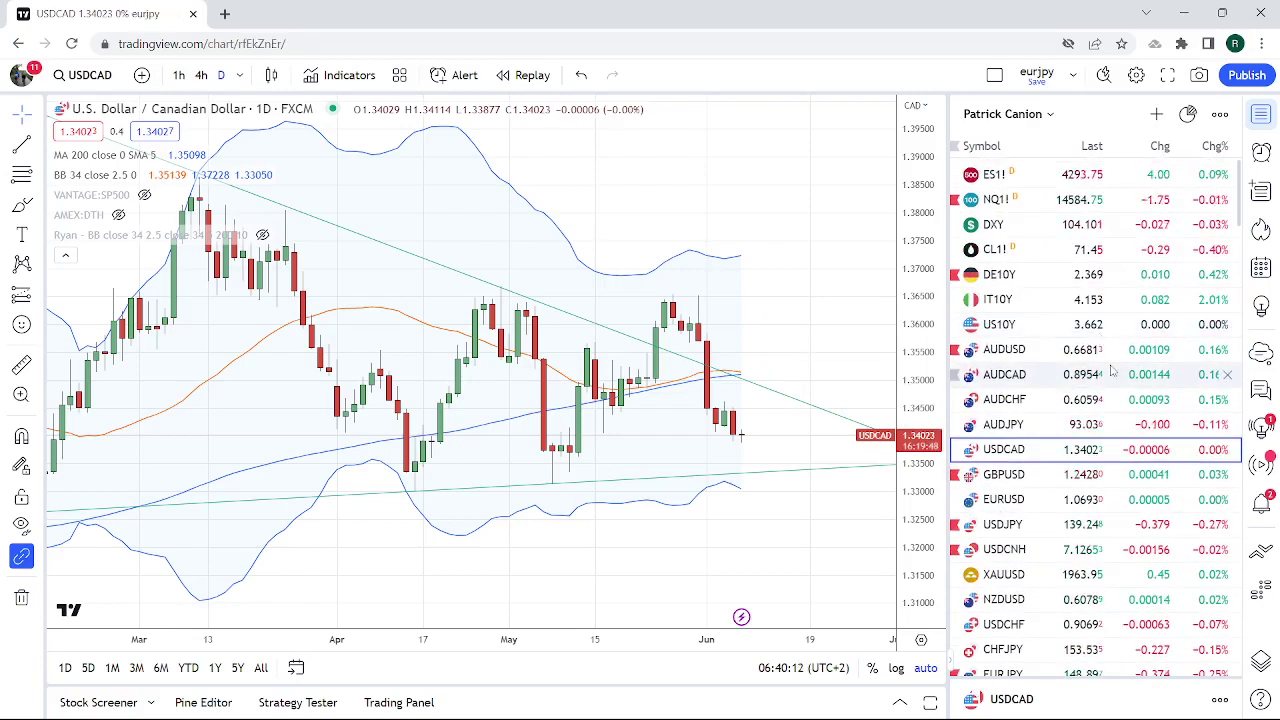
scroll(1109, 385, "down", 2)
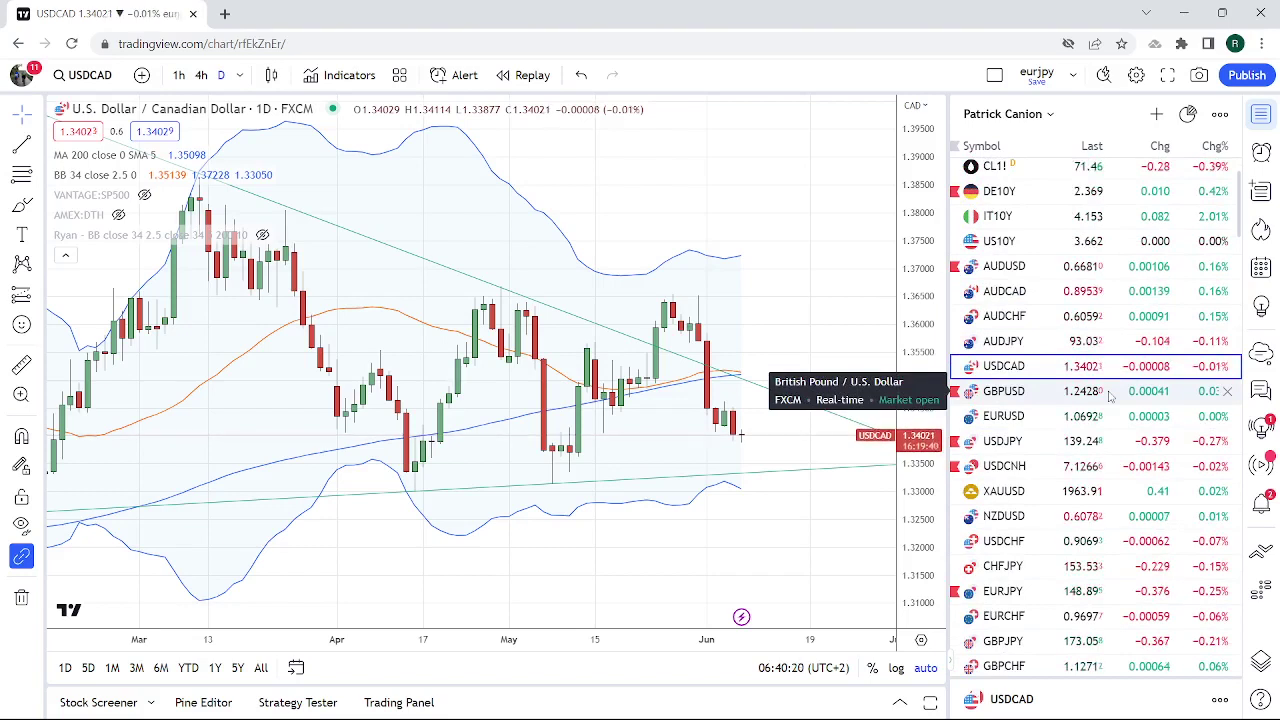
scroll(1100, 390, "down", 2)
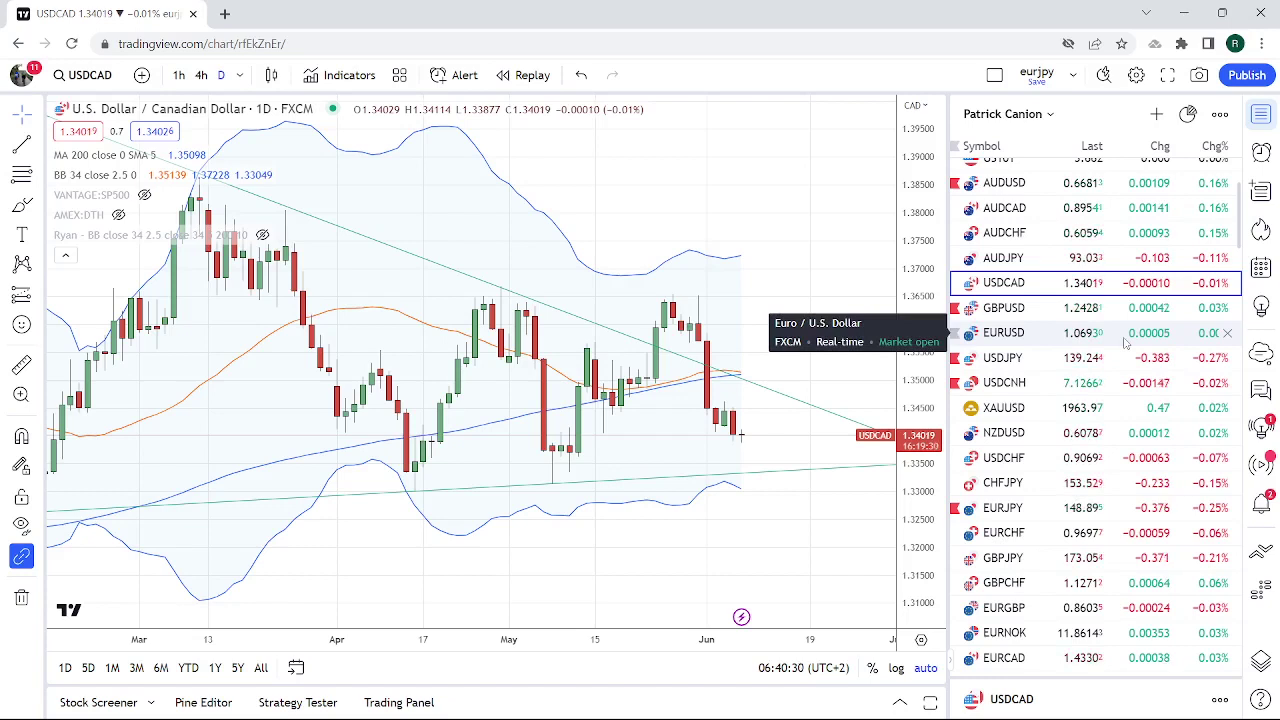
scroll(1122, 375, "up", 1)
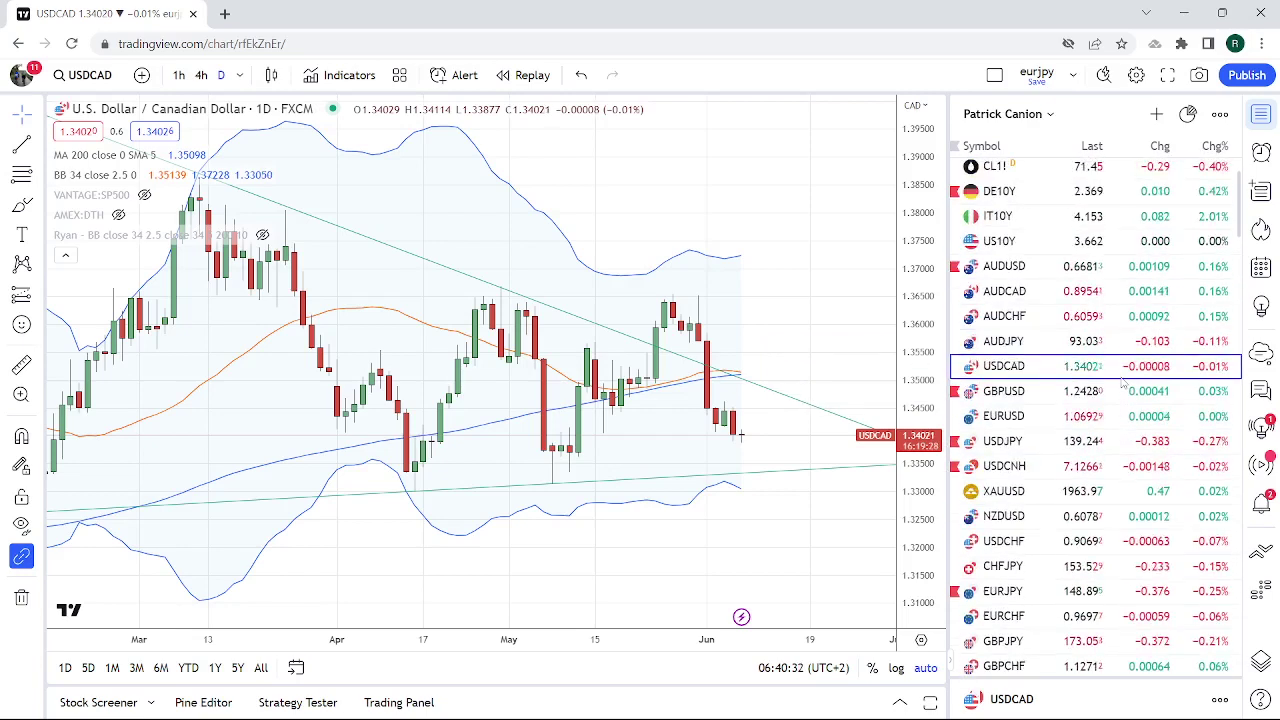
scroll(1122, 382, "down", 1)
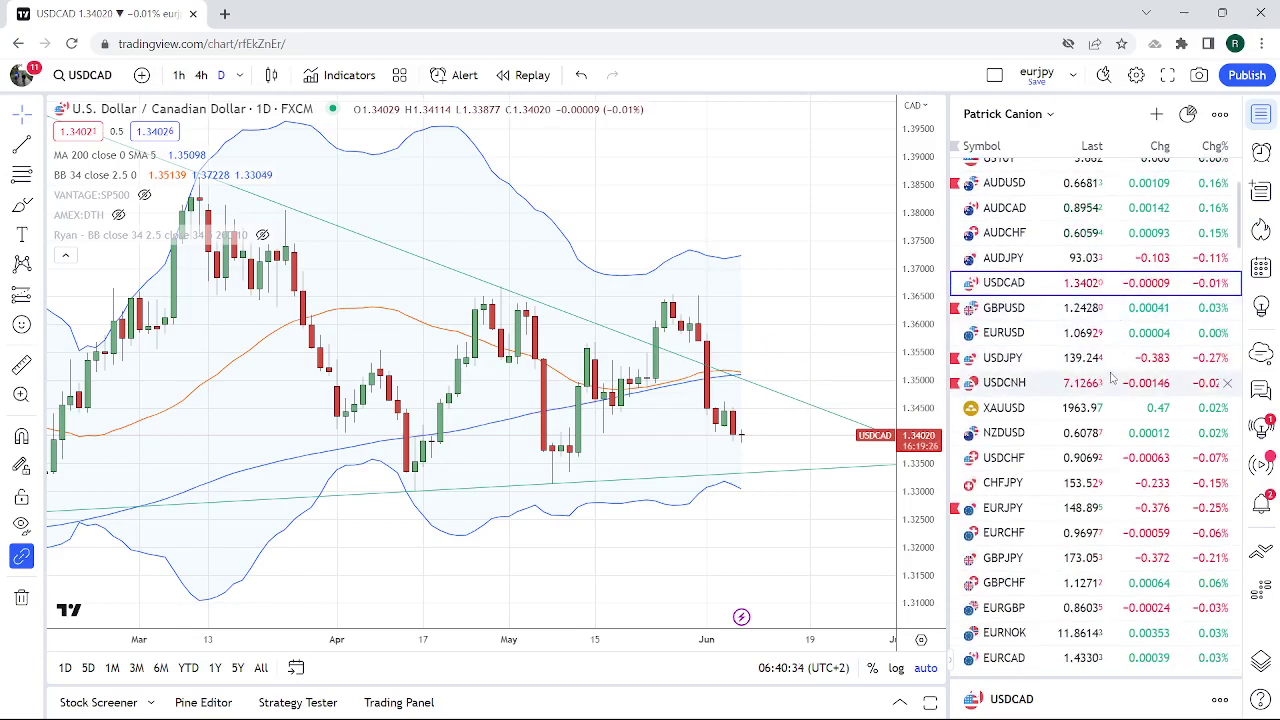